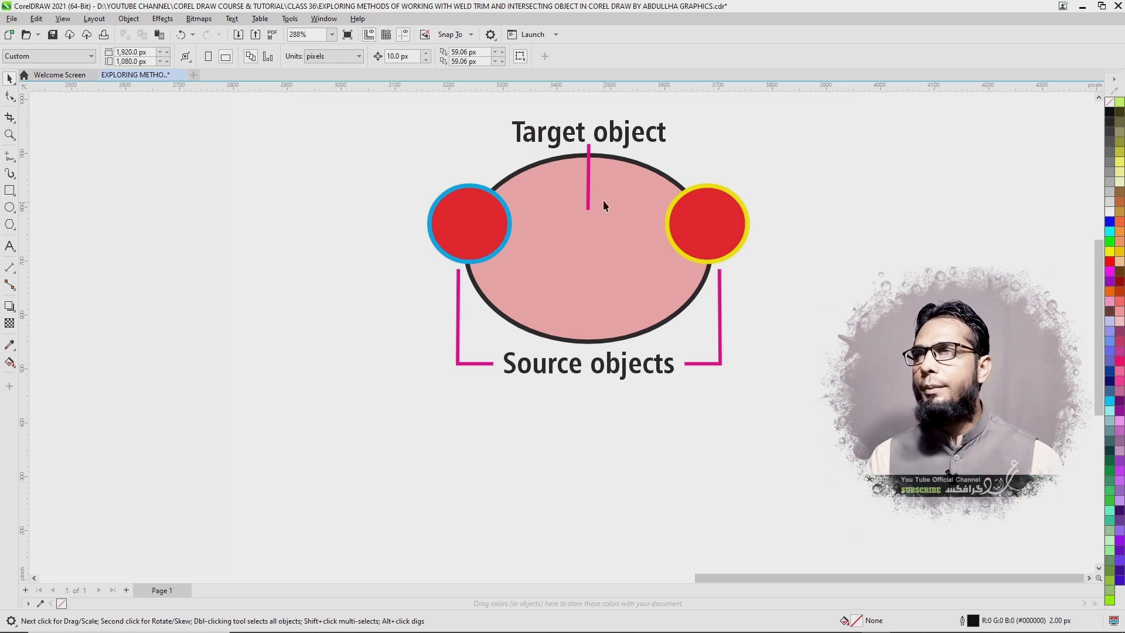
Replace the labelled target/source diagram beside the page with an unlabelled copy of the ellipse and two circles
{"action": "scroll", "coordinate": [660, 209], "scroll_direction": "down", "scroll_amount": 5}
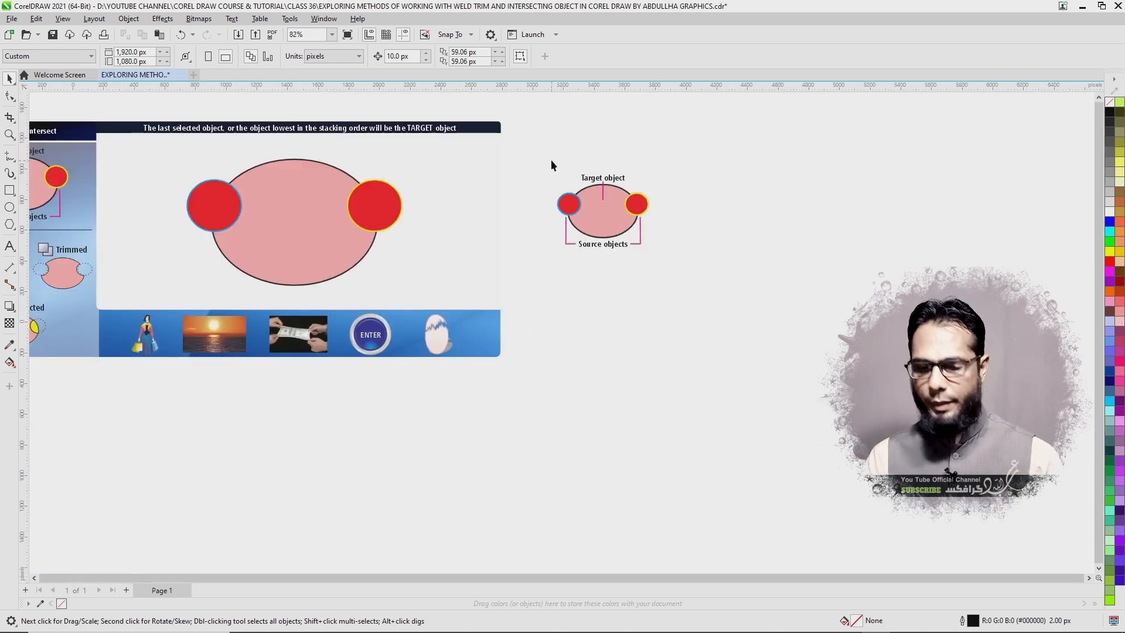
{"action": "left_click_drag", "start_coordinate": [551, 160], "coordinate": [680, 258]}
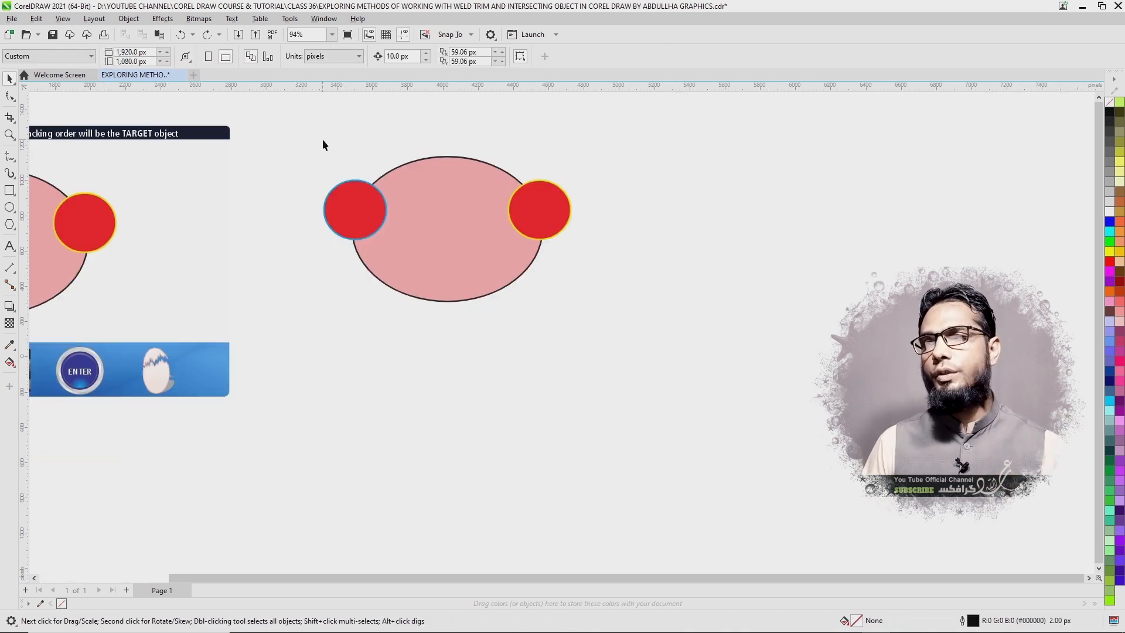
{"action": "left_click_drag", "start_coordinate": [491, 255], "coordinate": [530, 344]}
Select the copied ellipse and its two circles one at a time to identify the target and source objects
{"action": "left_click", "coordinate": [469, 254]}
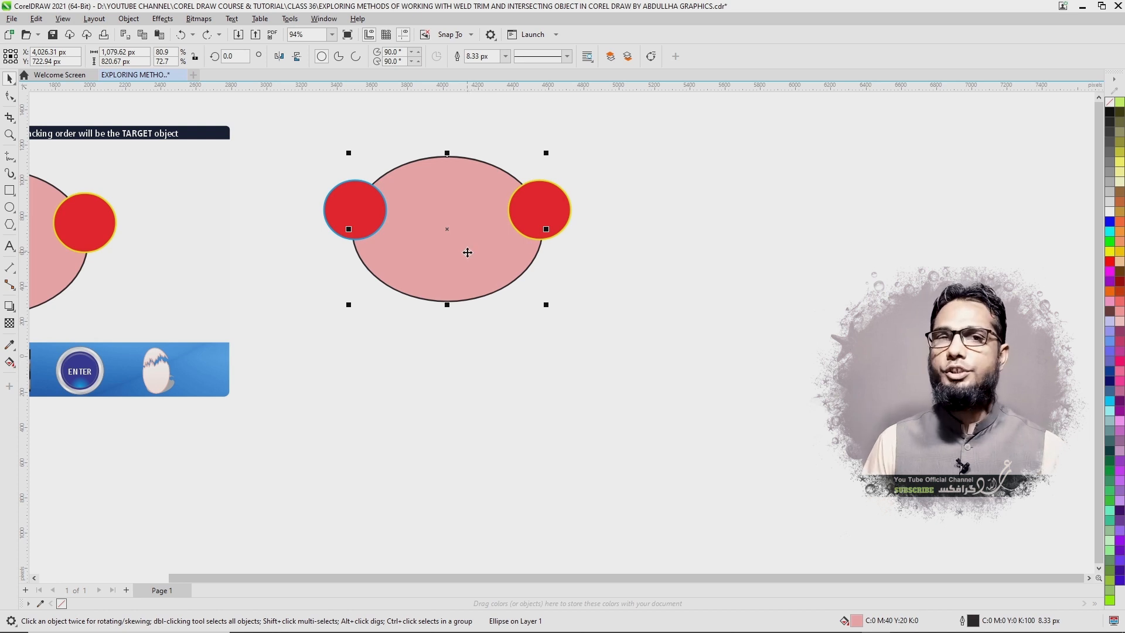
{"action": "left_click", "coordinate": [362, 208]}
{"action": "left_click", "coordinate": [518, 218]}
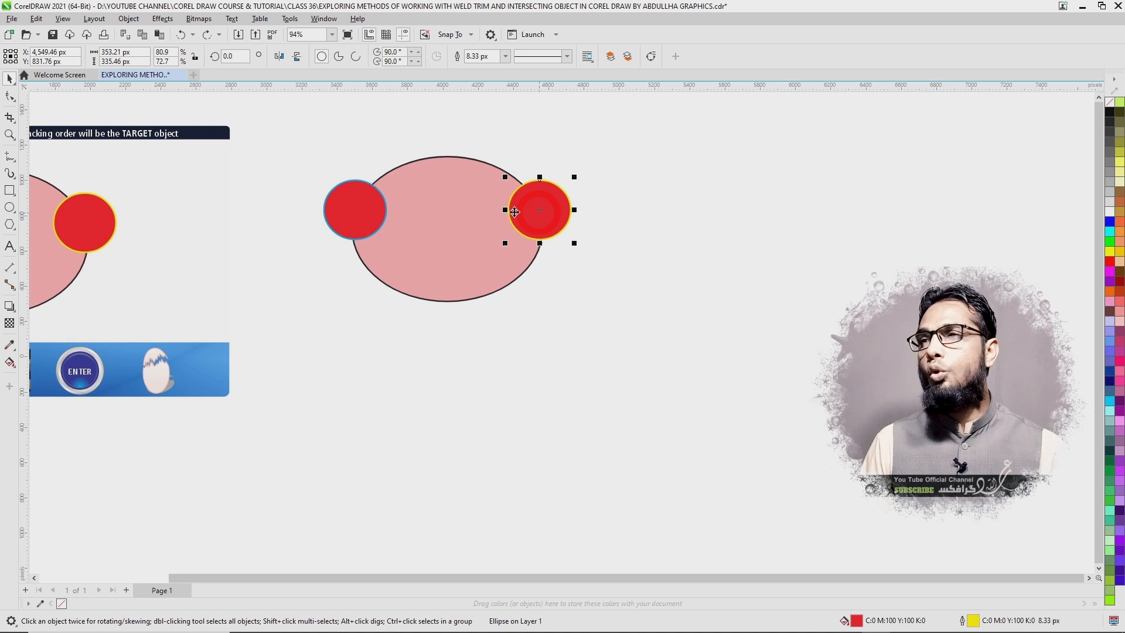
{"action": "left_click", "coordinate": [360, 212]}
{"action": "left_click", "coordinate": [514, 215]}
{"action": "left_click", "coordinate": [350, 199]}
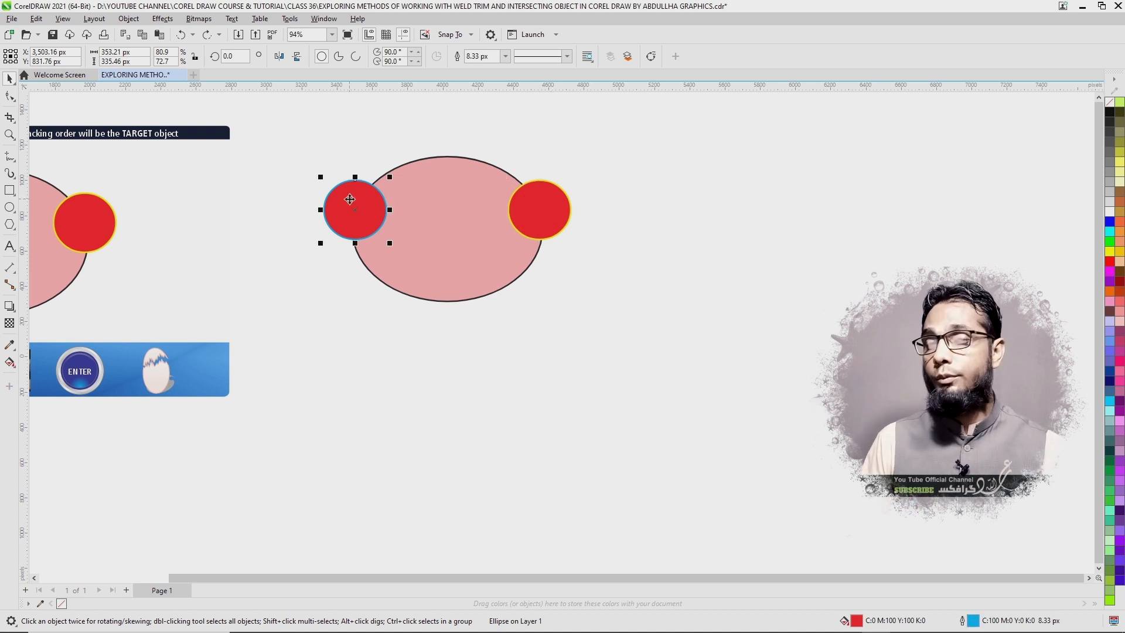
{"action": "left_click", "coordinate": [514, 196]}
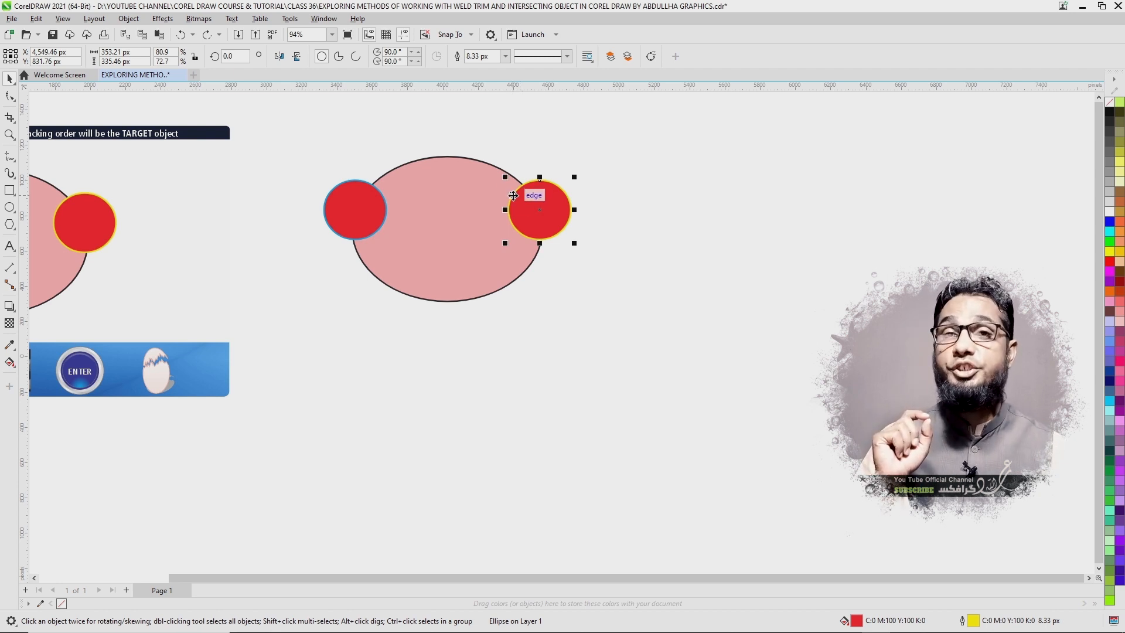
Select the ellipse and both circles together, weld them into one shape, and move the welded shape sideways
{"action": "left_click_drag", "start_coordinate": [306, 124], "coordinate": [630, 342]}
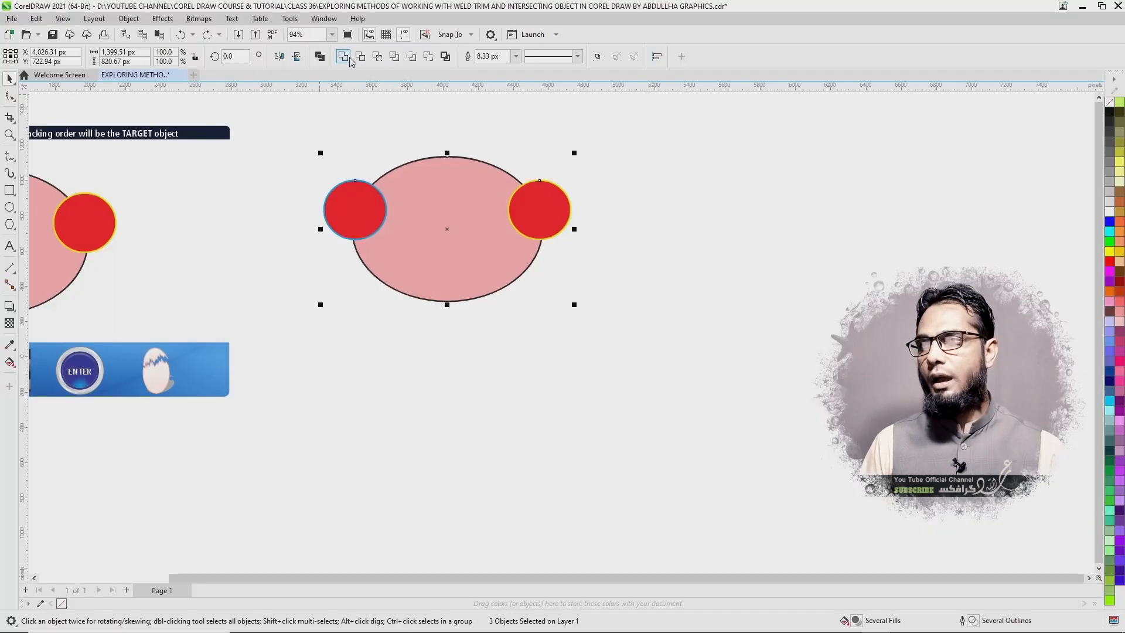
{"action": "left_click", "coordinate": [344, 57]}
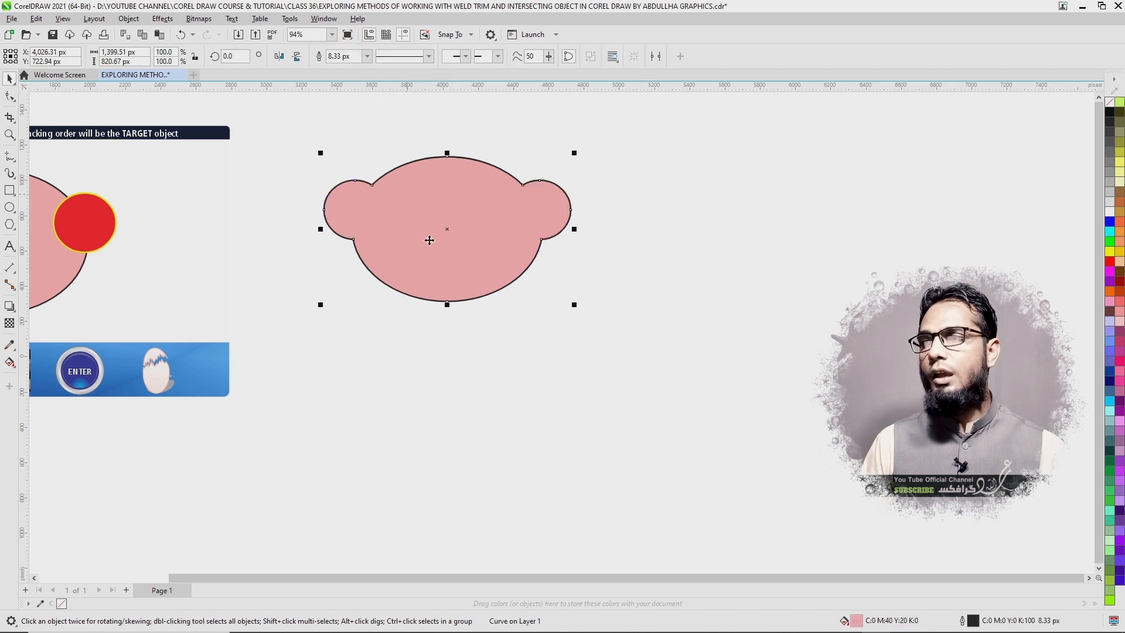
{"action": "left_click", "coordinate": [518, 238]}
{"action": "left_click_drag", "start_coordinate": [518, 238], "coordinate": [500, 194]}
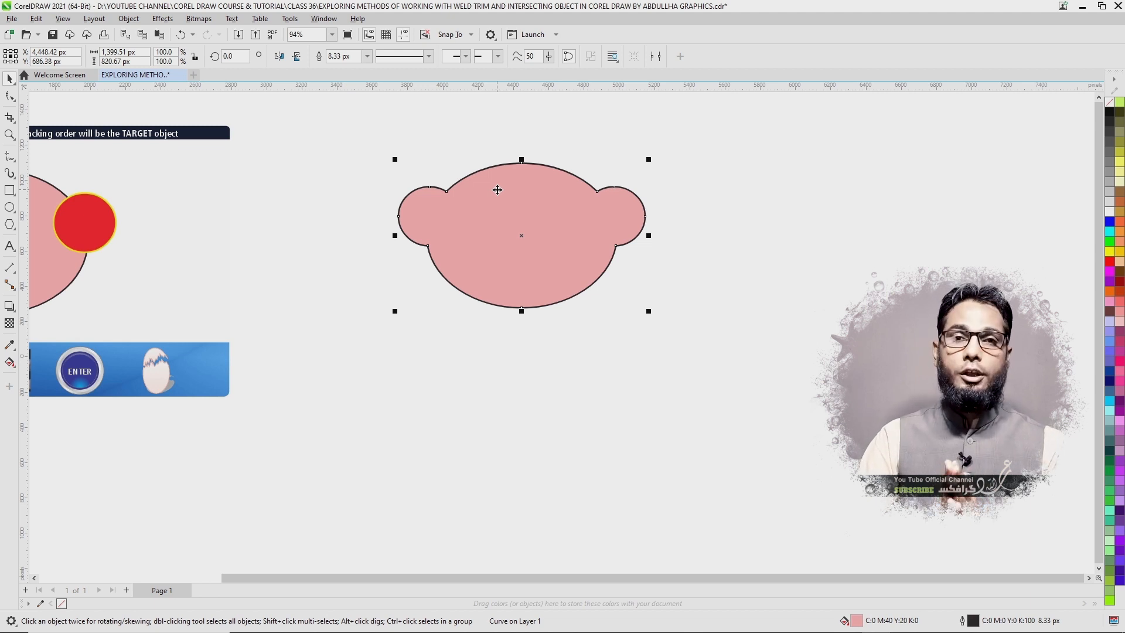
Undo the moves and the weld of the combined shape, and clear the selection
{"action": "key", "text": "ctrl+z"}
{"action": "key", "text": "ctrl+z"}
{"action": "key", "text": "ctrl+z"}
{"action": "key", "text": "ctrl+z"}
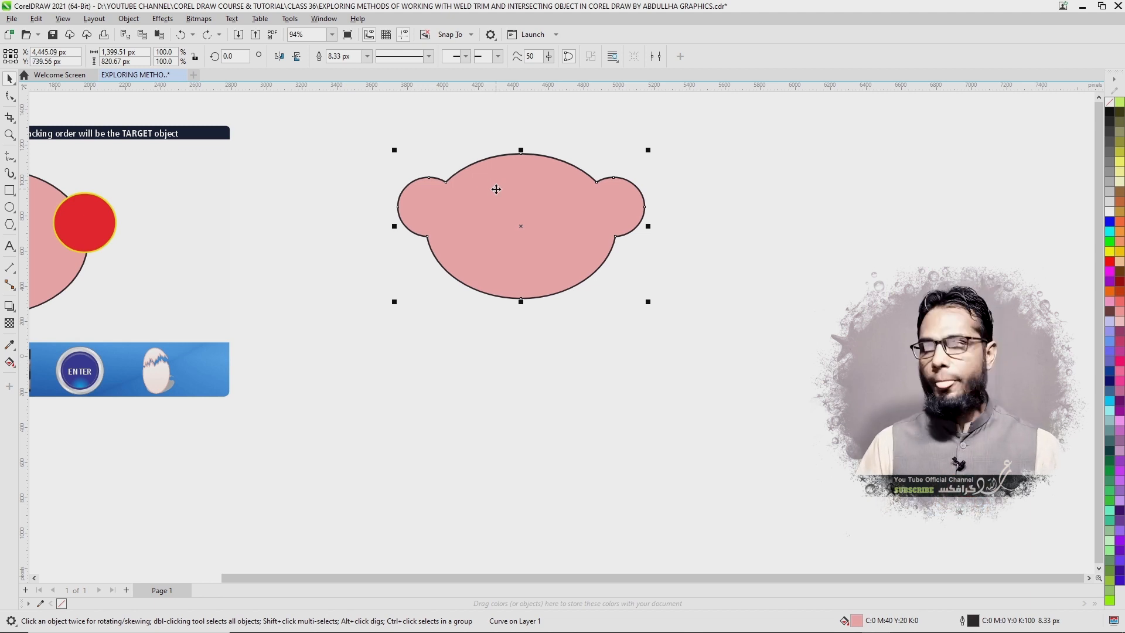
{"action": "left_click", "coordinate": [399, 335]}
Move the blue-outlined circle onto the ellipse's top edge and the yellow-outlined circle onto its bottom edge
{"action": "left_click_drag", "start_coordinate": [360, 218], "coordinate": [432, 176]}
{"action": "left_click", "coordinate": [541, 235]}
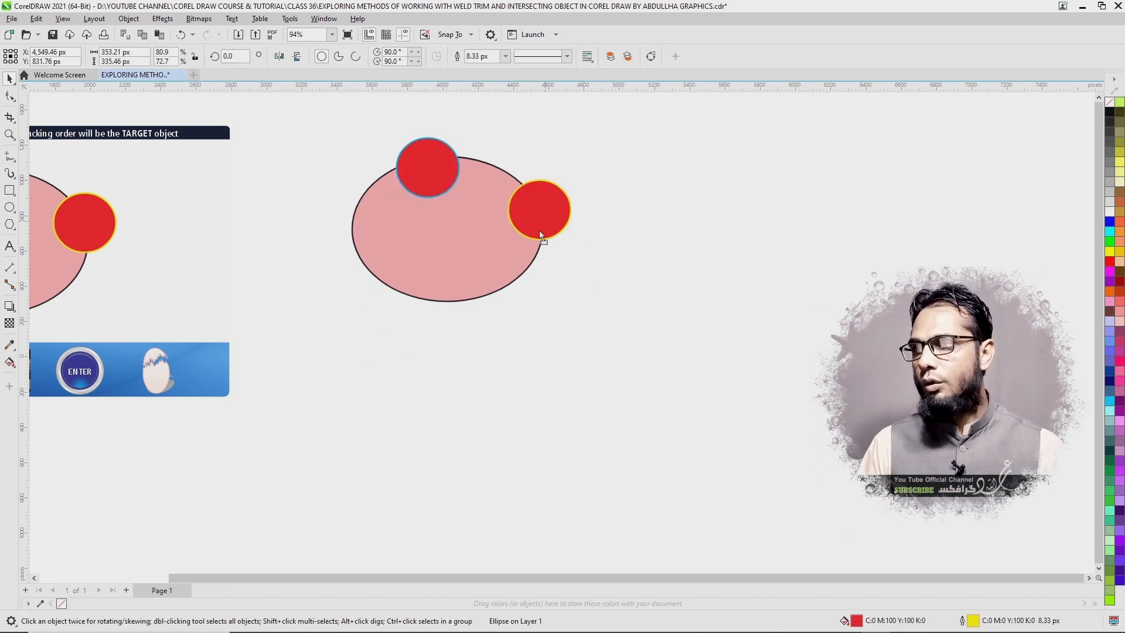
{"action": "left_click_drag", "start_coordinate": [540, 234], "coordinate": [466, 313]}
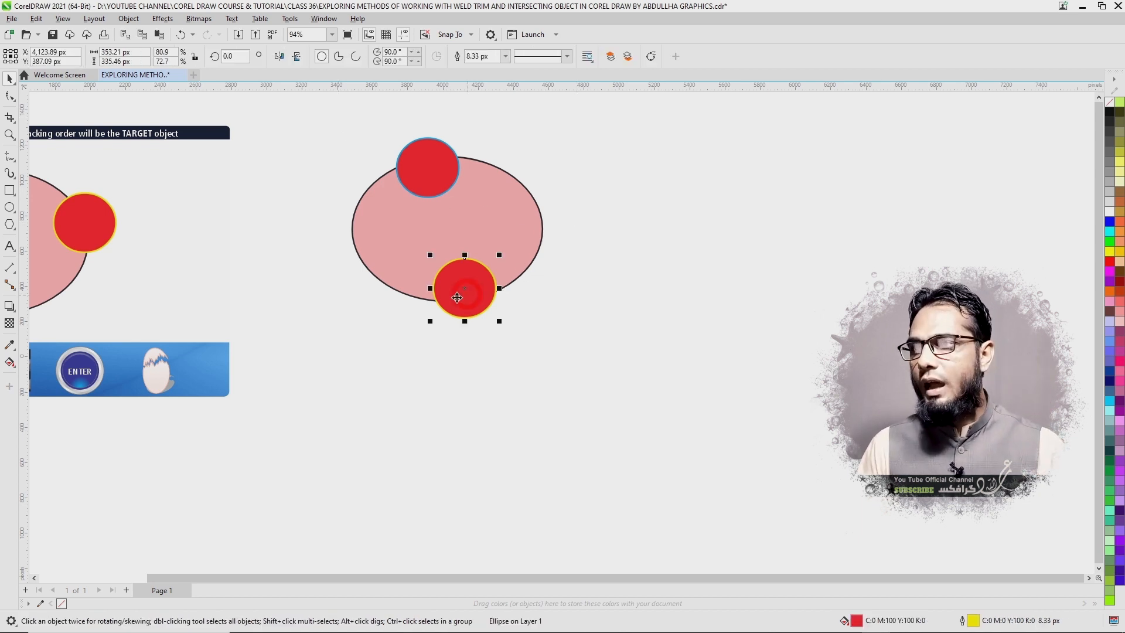
Weld the ellipse and both circles, selecting the blue-outlined circle last so that it is the target object
{"action": "left_click", "coordinate": [373, 241]}
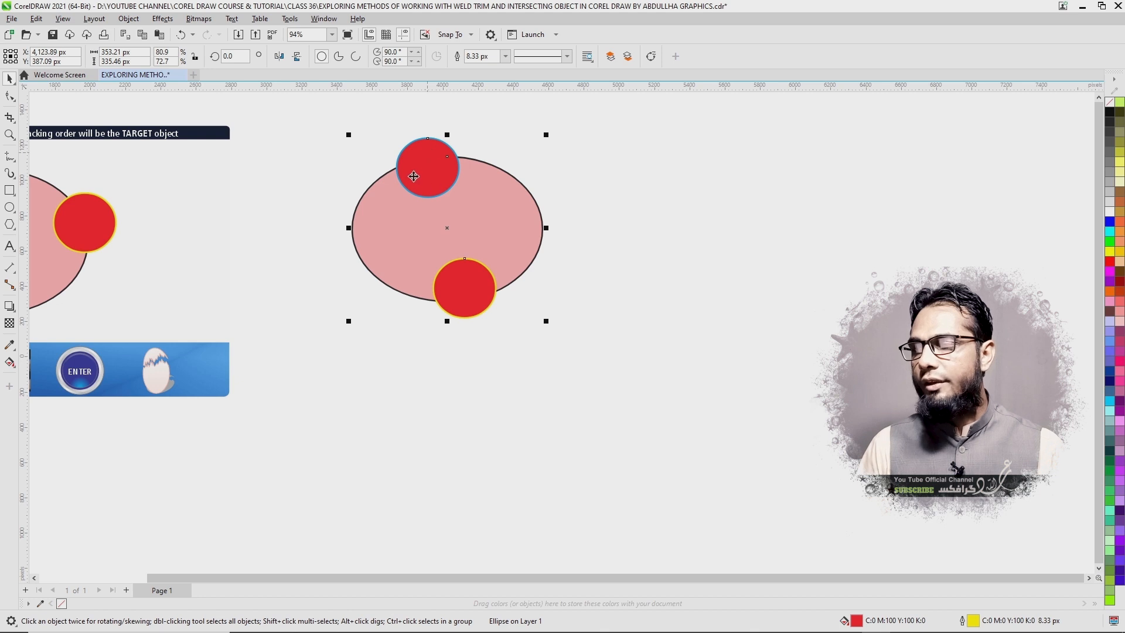
{"action": "left_click", "coordinate": [413, 173], "text": "shift"}
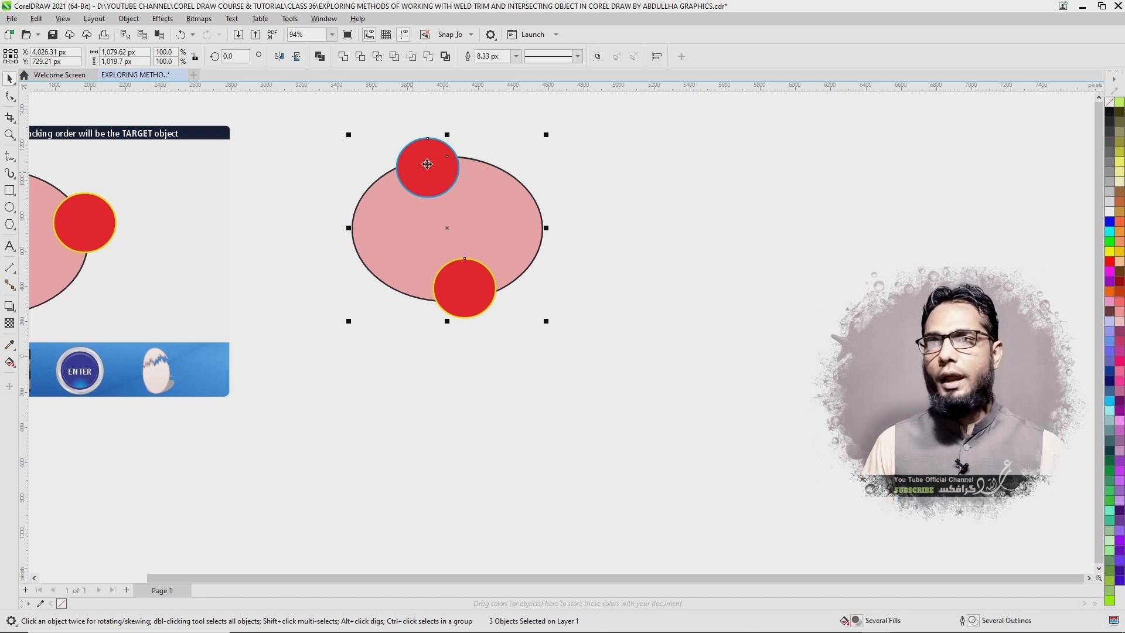
{"action": "left_click", "coordinate": [344, 56]}
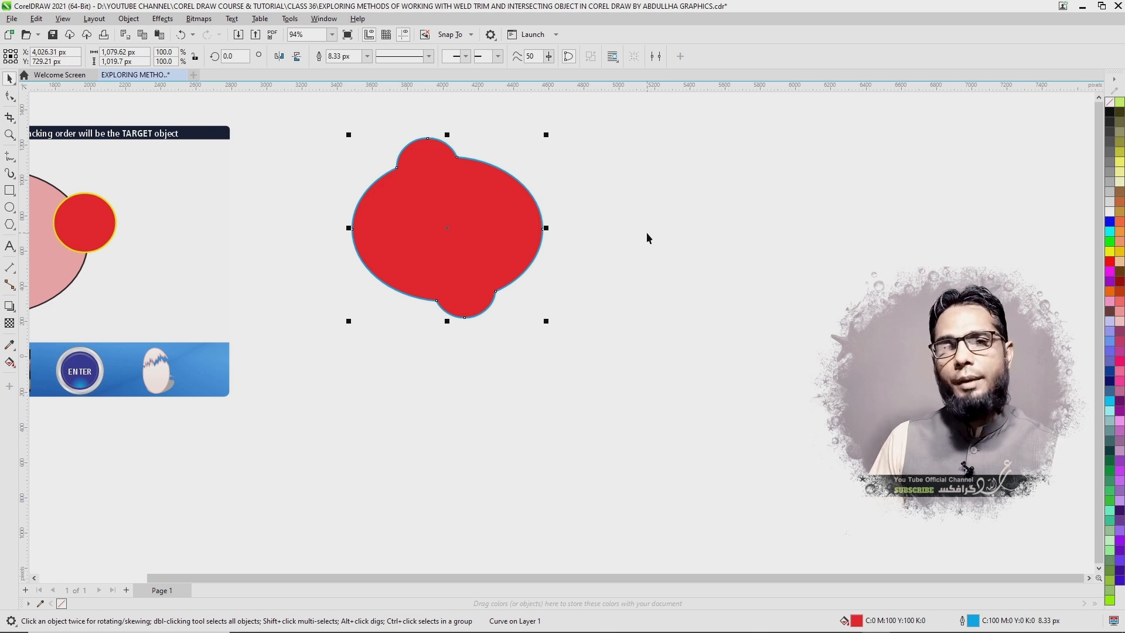
Undo the weld and the yellow-outlined circle's move, and clear the selection
{"action": "key", "text": "ctrl+z"}
{"action": "key", "text": "ctrl+z"}
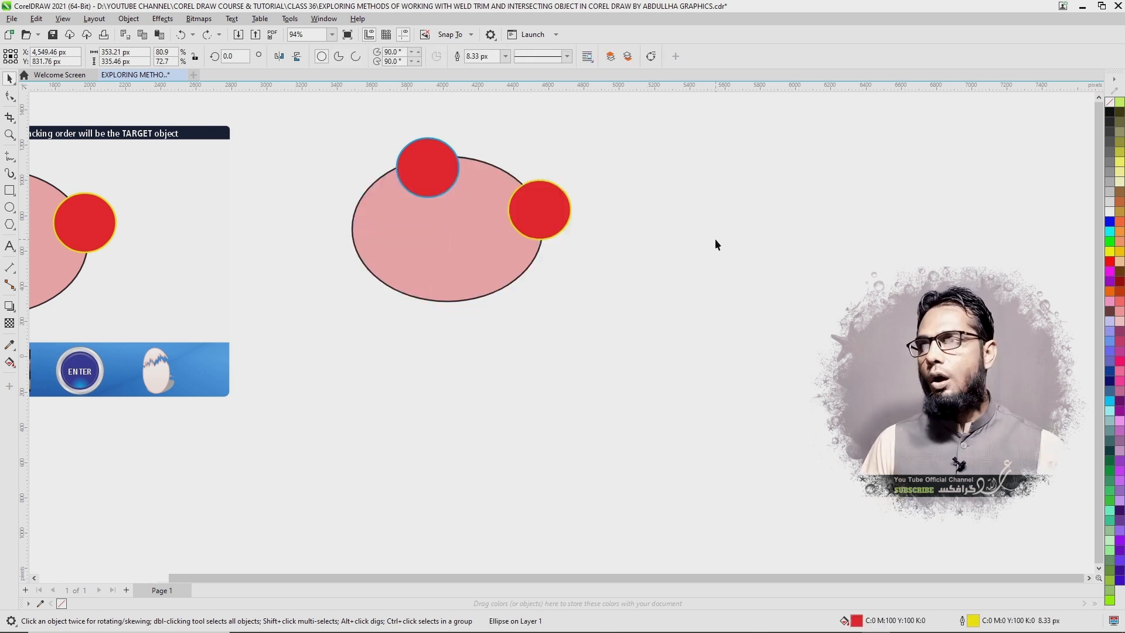
{"action": "left_click", "coordinate": [715, 238]}
Weld the blue-outlined circle, the ellipse and the yellow-outlined circle, selecting the yellow-outlined one last as the target
{"action": "left_click", "coordinate": [427, 176]}
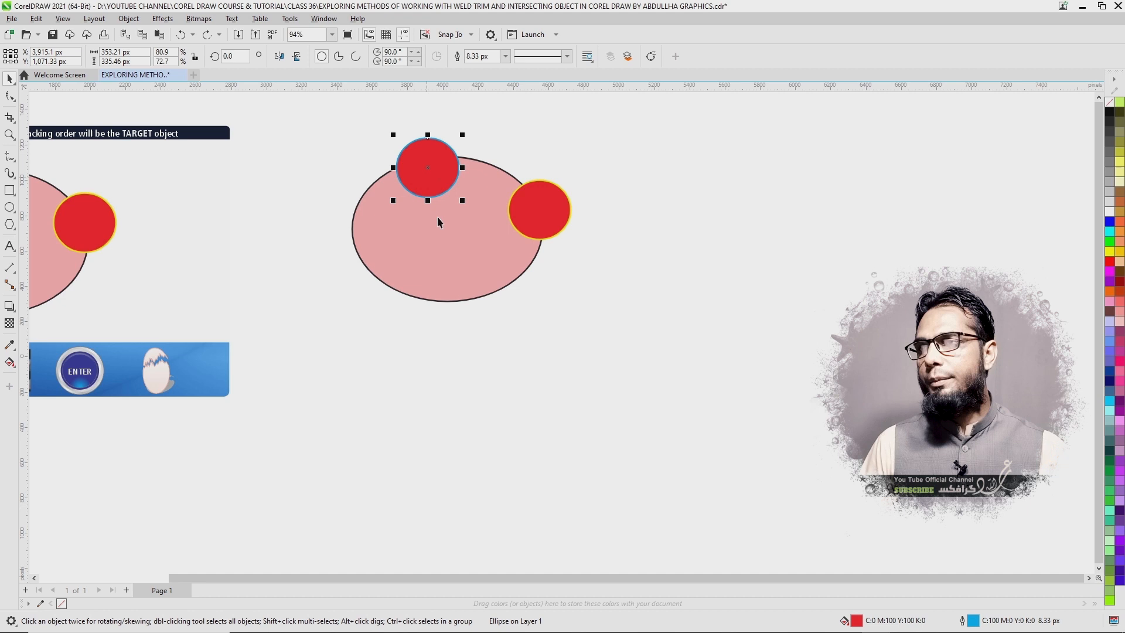
{"action": "left_click", "coordinate": [408, 261], "text": "shift"}
{"action": "left_click", "coordinate": [562, 231], "text": "shift"}
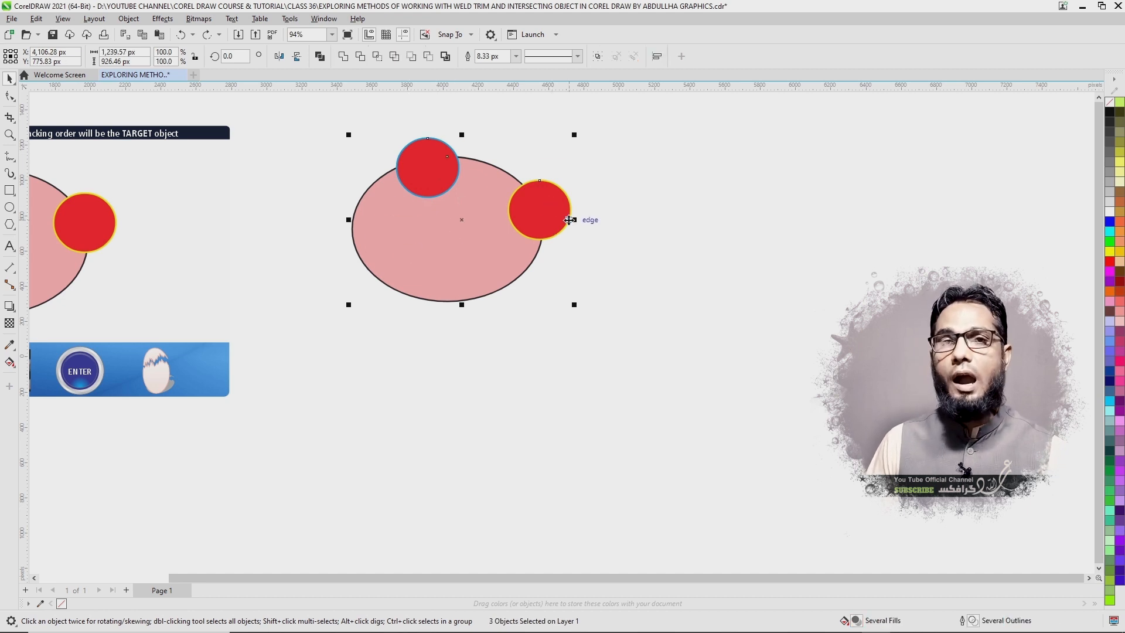
{"action": "left_click", "coordinate": [343, 56]}
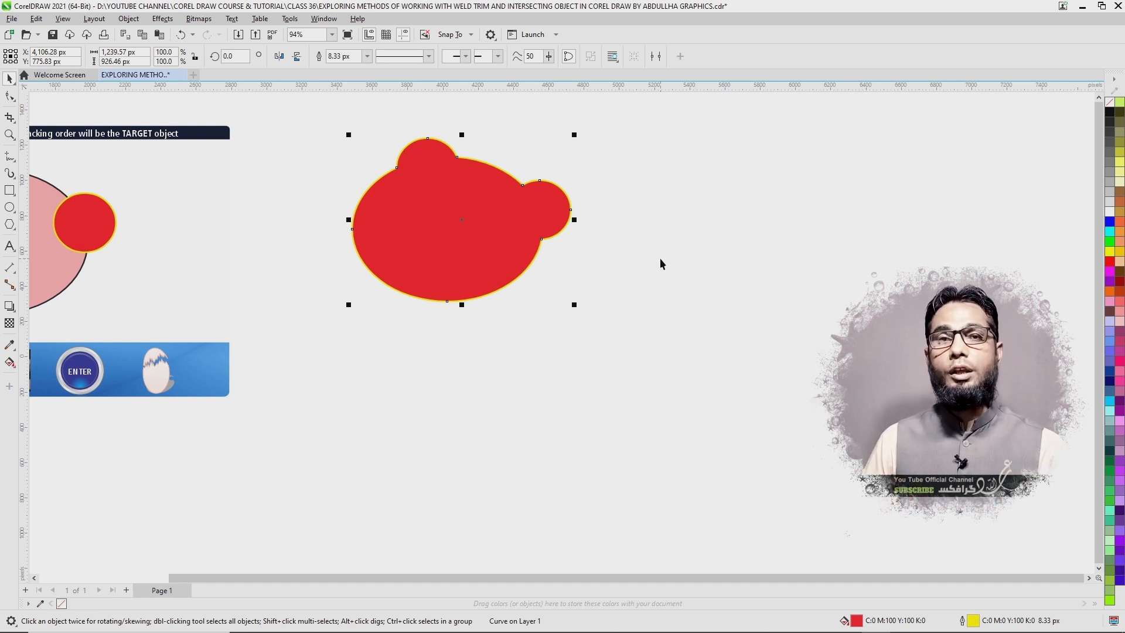
Trim the ellipse with the two circles overlapping its sides, and move both circles off the trimmed shape
{"action": "scroll", "coordinate": [884, 186], "scroll_direction": "down", "scroll_amount": 2}
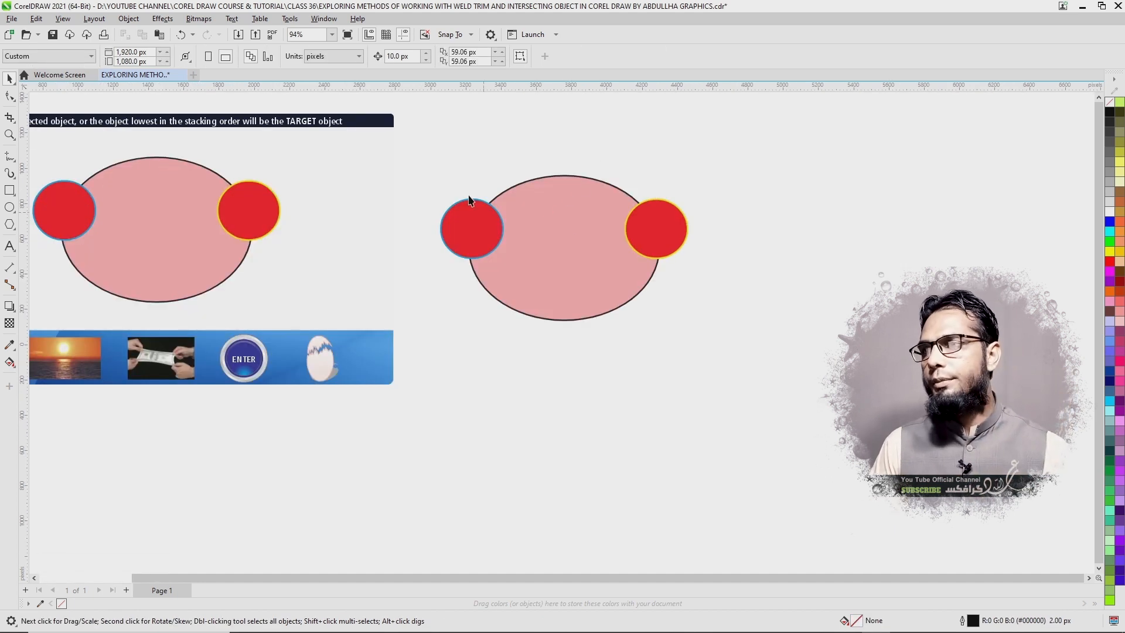
{"action": "left_click_drag", "start_coordinate": [553, 303], "coordinate": [752, 373]}
{"action": "left_click_drag", "start_coordinate": [770, 163], "coordinate": [428, 346]}
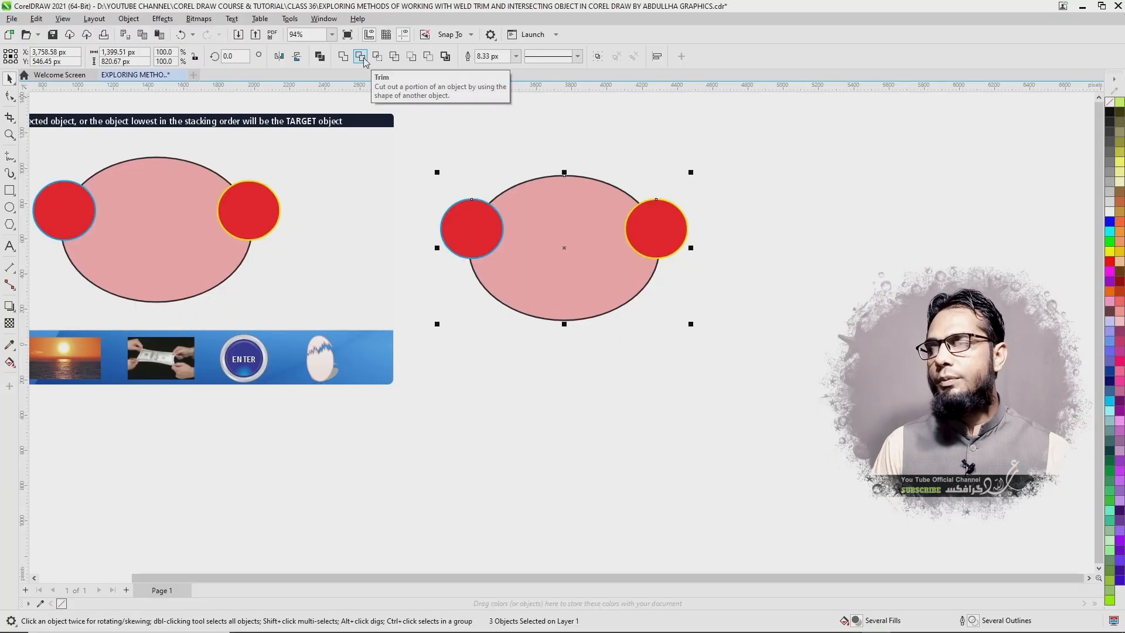
{"action": "left_click", "coordinate": [363, 59]}
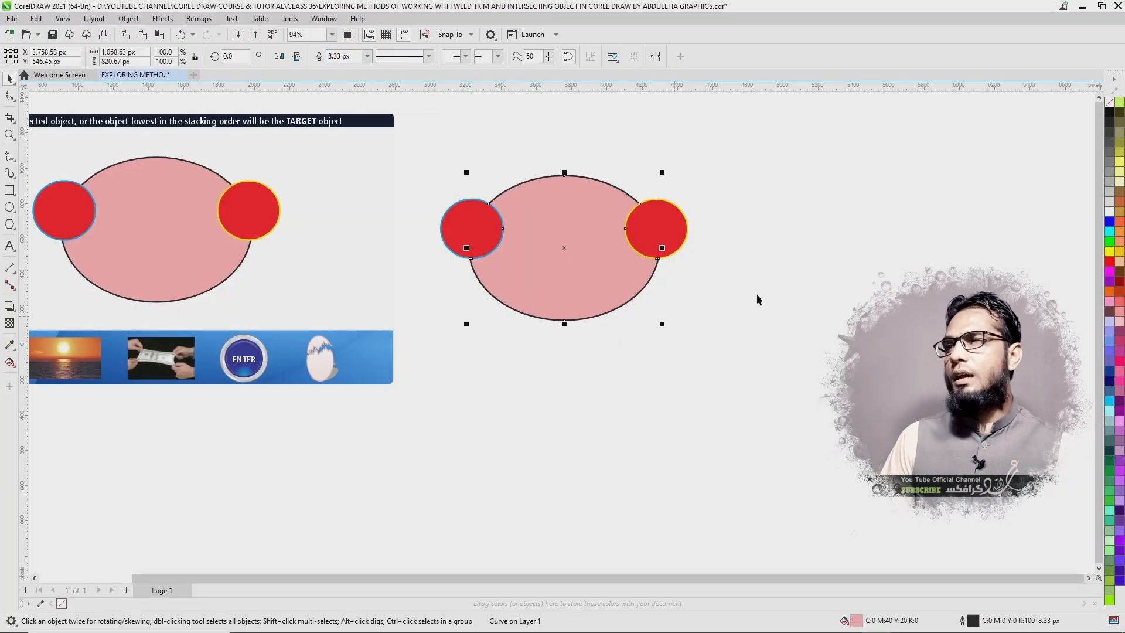
{"action": "left_click_drag", "start_coordinate": [660, 229], "coordinate": [713, 198]}
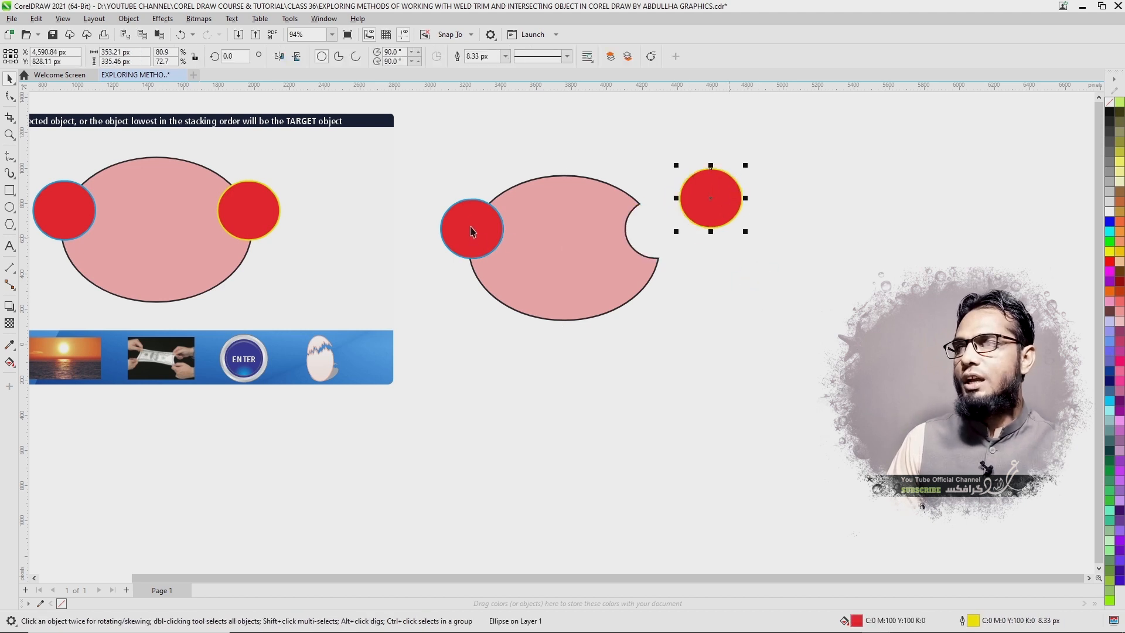
{"action": "left_click_drag", "start_coordinate": [472, 230], "coordinate": [509, 147]}
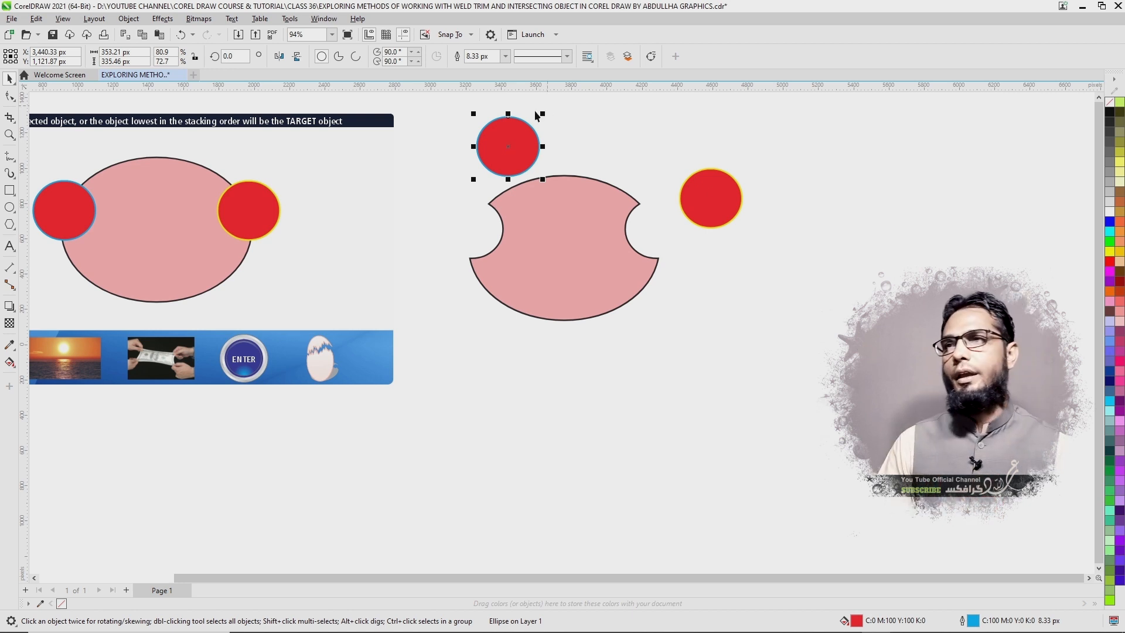
Place the blue-outlined circle over the trimmed ellipse's top edge and the yellow-outlined circle over its bottom edge
{"action": "left_click", "coordinate": [578, 126]}
{"action": "left_click_drag", "start_coordinate": [516, 145], "coordinate": [568, 183]}
{"action": "left_click_drag", "start_coordinate": [717, 194], "coordinate": [574, 319]}
Trim the ellipse with the circles at its top and bottom edges, and move both circles away to its right
{"action": "left_click", "coordinate": [462, 155]}
{"action": "left_click_drag", "start_coordinate": [452, 125], "coordinate": [697, 381]}
{"action": "left_click", "coordinate": [361, 56]}
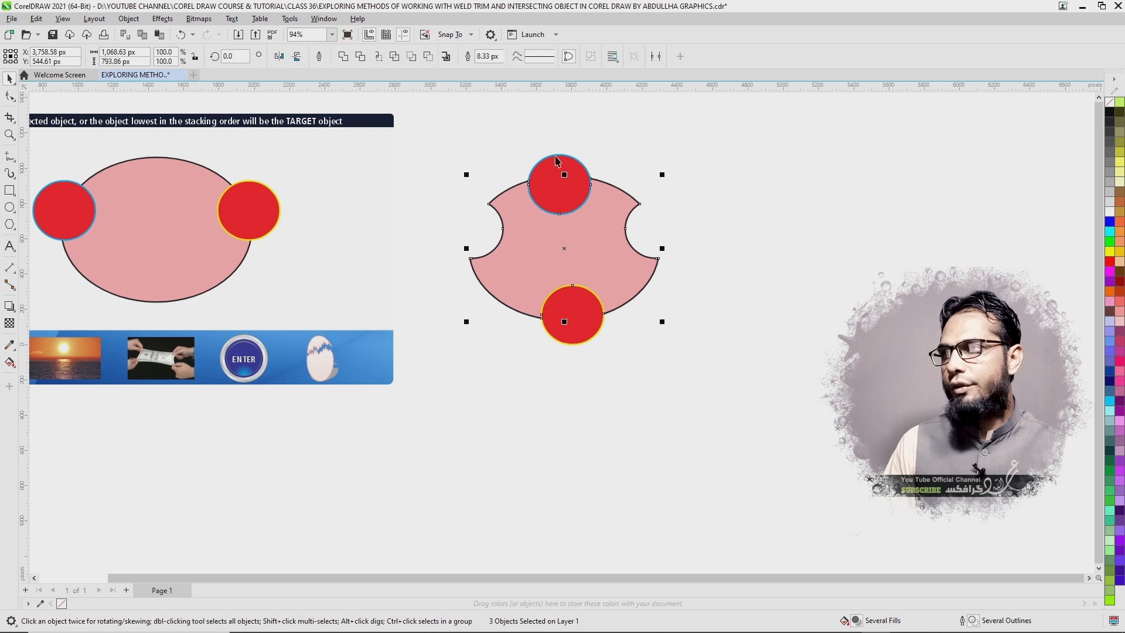
{"action": "left_click_drag", "start_coordinate": [559, 167], "coordinate": [774, 139]}
{"action": "left_click_drag", "start_coordinate": [583, 330], "coordinate": [788, 305]}
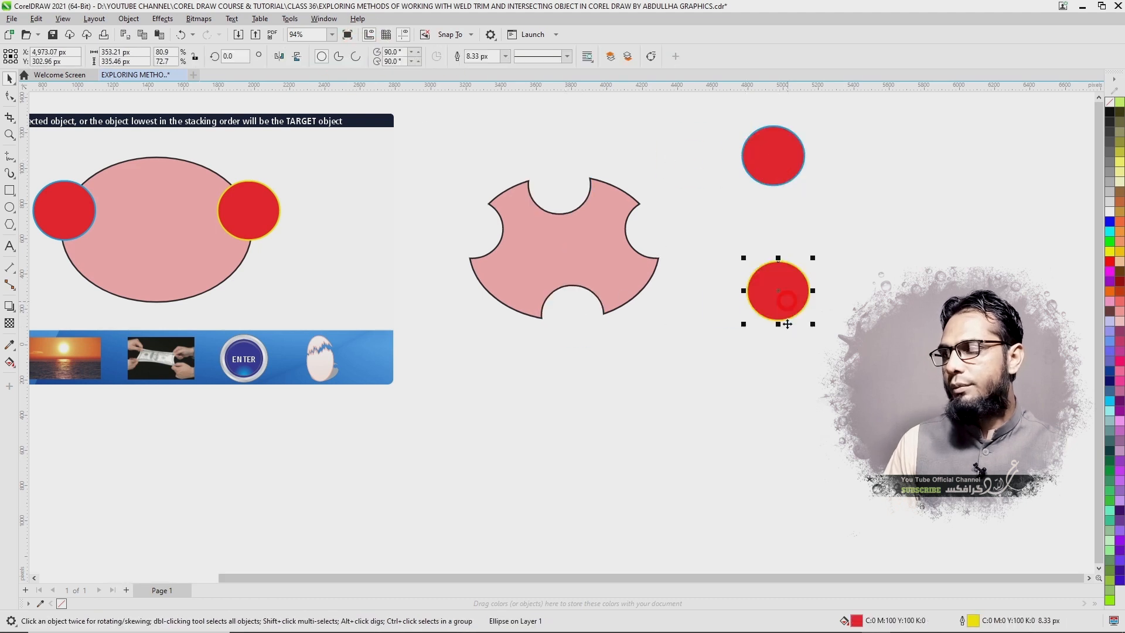
Cut a round hole through the trimmed ellipse's centre with the blue-outlined circle, and move the circle away
{"action": "left_click_drag", "start_coordinate": [773, 156], "coordinate": [564, 249]}
{"action": "left_click_drag", "start_coordinate": [439, 128], "coordinate": [674, 353]}
{"action": "left_click", "coordinate": [358, 55]}
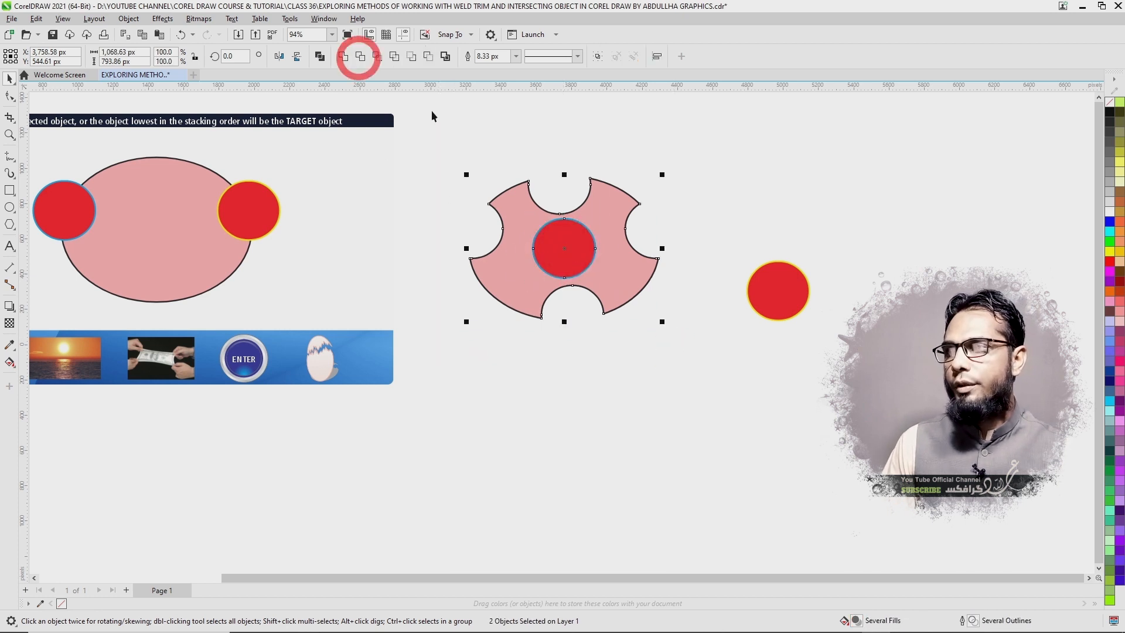
{"action": "left_click_drag", "start_coordinate": [588, 263], "coordinate": [732, 230]}
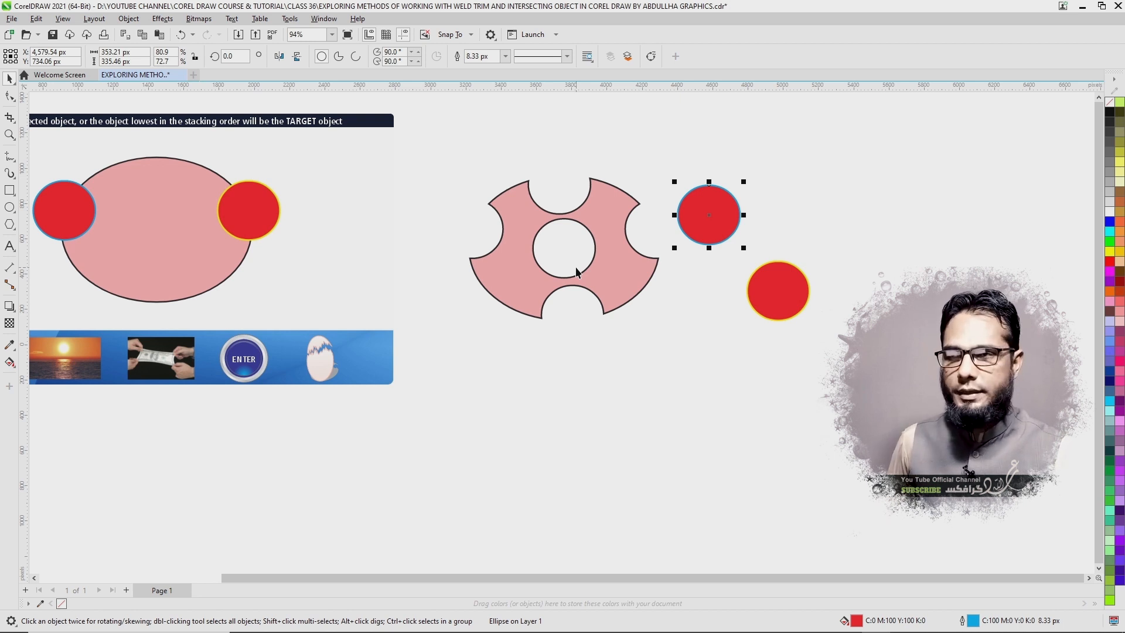
Intersect the yellow-outlined circle with the large ellipse in the fresh copy, selecting the ellipse last
{"action": "scroll", "coordinate": [580, 270], "scroll_direction": "down", "scroll_amount": 2}
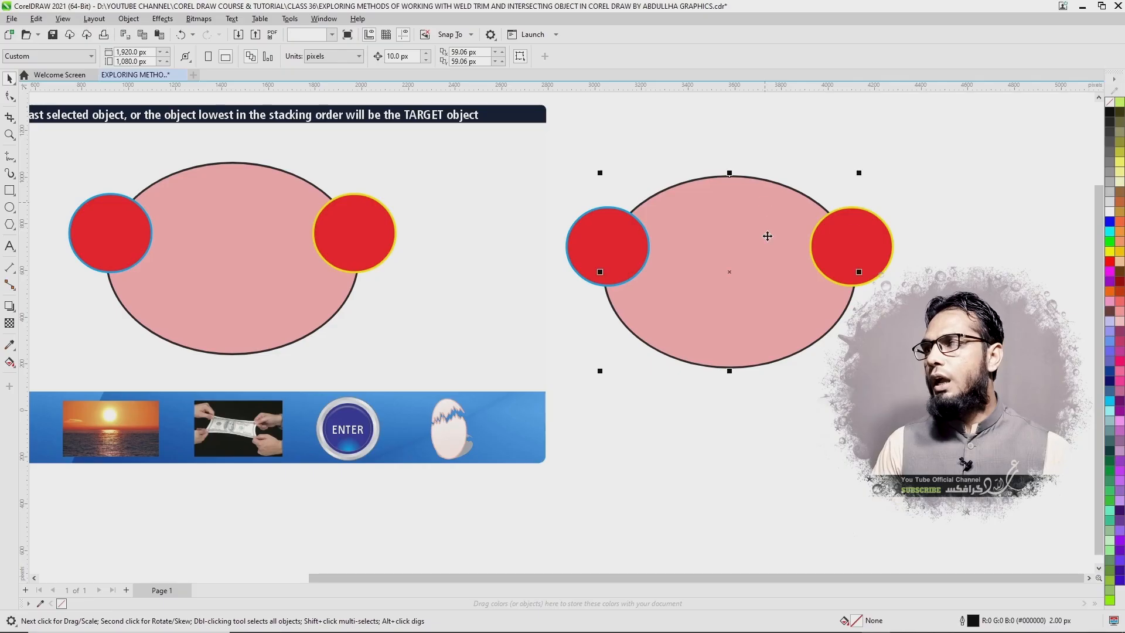
{"action": "left_click", "coordinate": [802, 158]}
{"action": "left_click", "coordinate": [866, 248]}
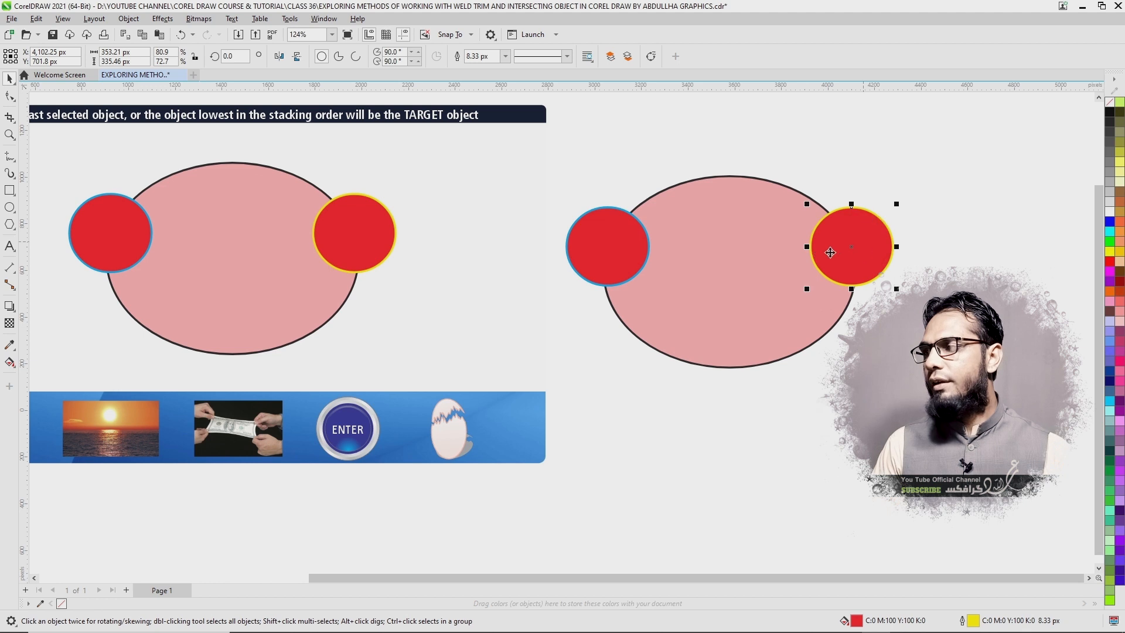
{"action": "left_click", "coordinate": [744, 200], "text": "shift"}
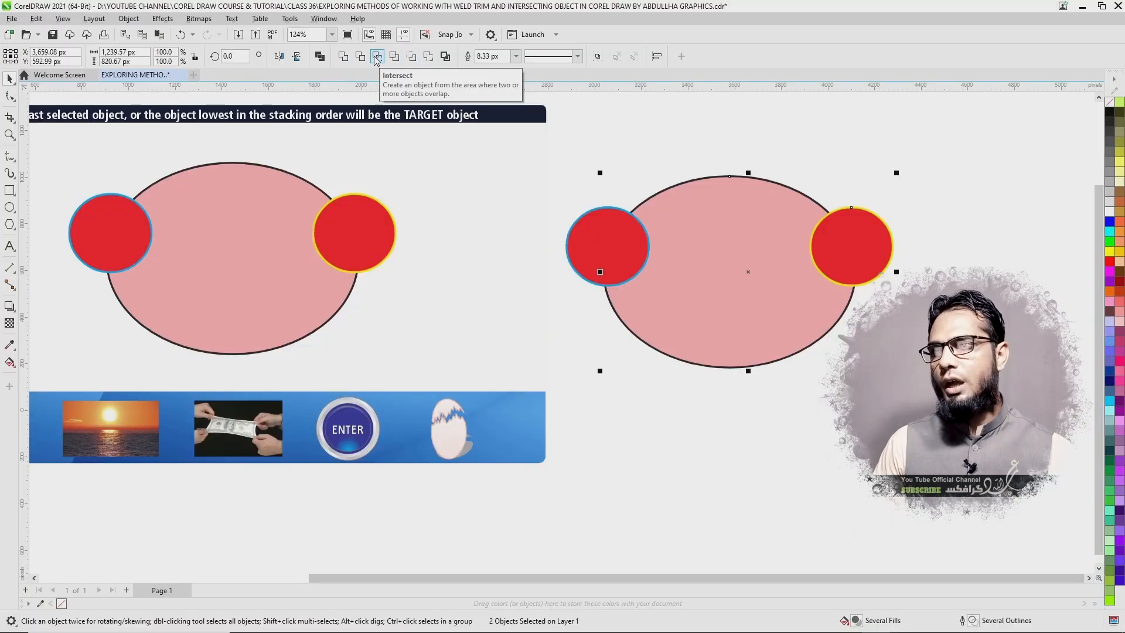
{"action": "left_click", "coordinate": [377, 57]}
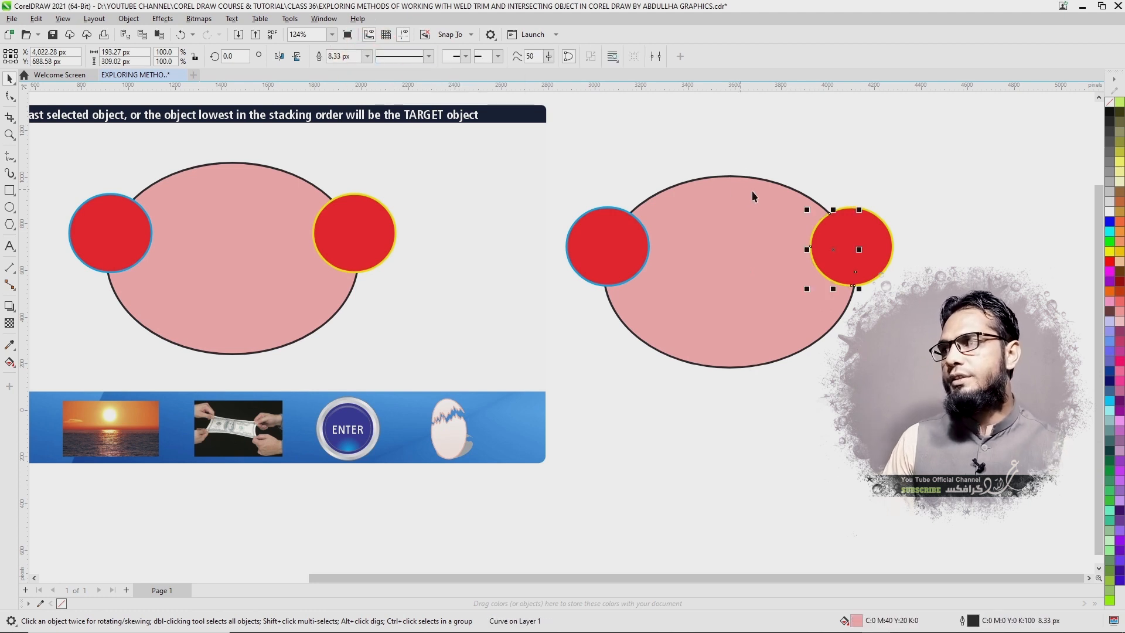
Move the yellow-outlined circle off the ellipse and pull the intersected piece out above the ellipse
{"action": "left_click", "coordinate": [781, 163]}
{"action": "left_click_drag", "start_coordinate": [866, 258], "coordinate": [944, 243]}
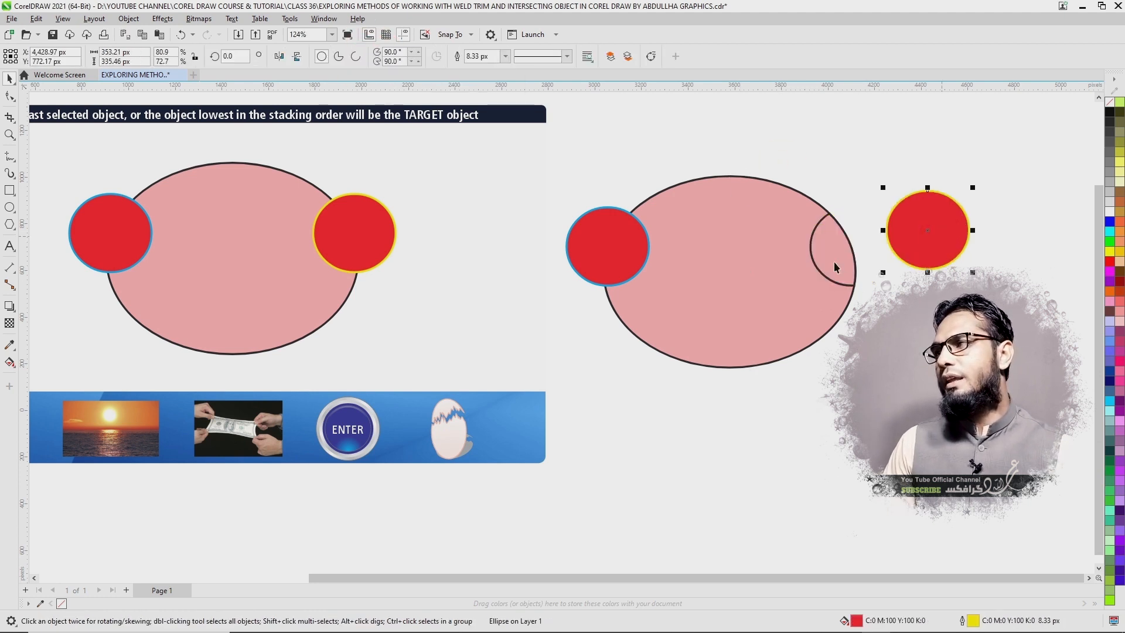
{"action": "left_click_drag", "start_coordinate": [827, 249], "coordinate": [817, 141]}
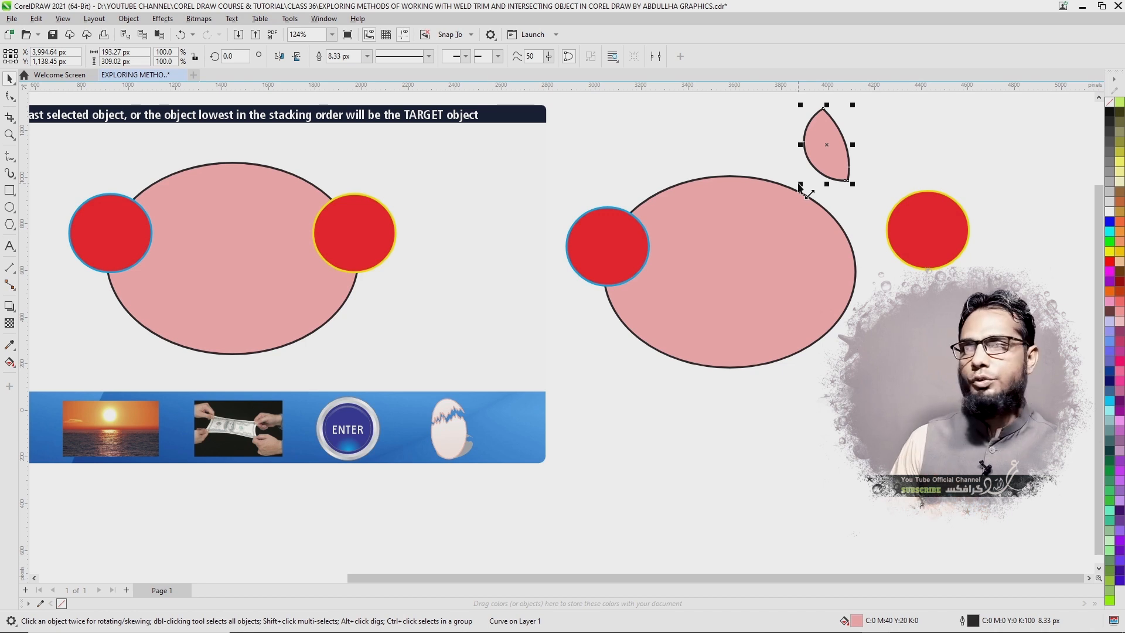
{"action": "mouse_move", "coordinate": [831, 144]}
{"action": "left_mouse_down"}
{"action": "mouse_move", "coordinate": [781, 138]}
{"action": "mouse_move", "coordinate": [795, 125]}
{"action": "mouse_move", "coordinate": [816, 145]}
{"action": "left_mouse_up"}
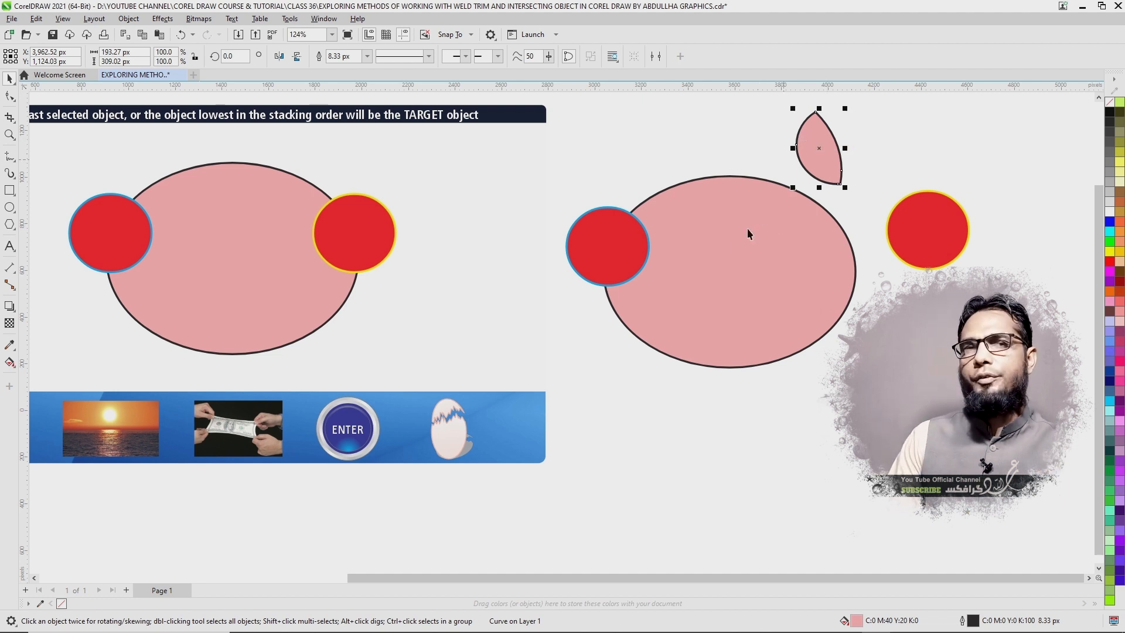
Undo the piece's move, the yellow-outlined circle's move and the intersection on the copied ellipse
{"action": "key", "text": "ctrl+z"}
{"action": "key", "text": "ctrl+z"}
{"action": "key", "text": "ctrl+z"}
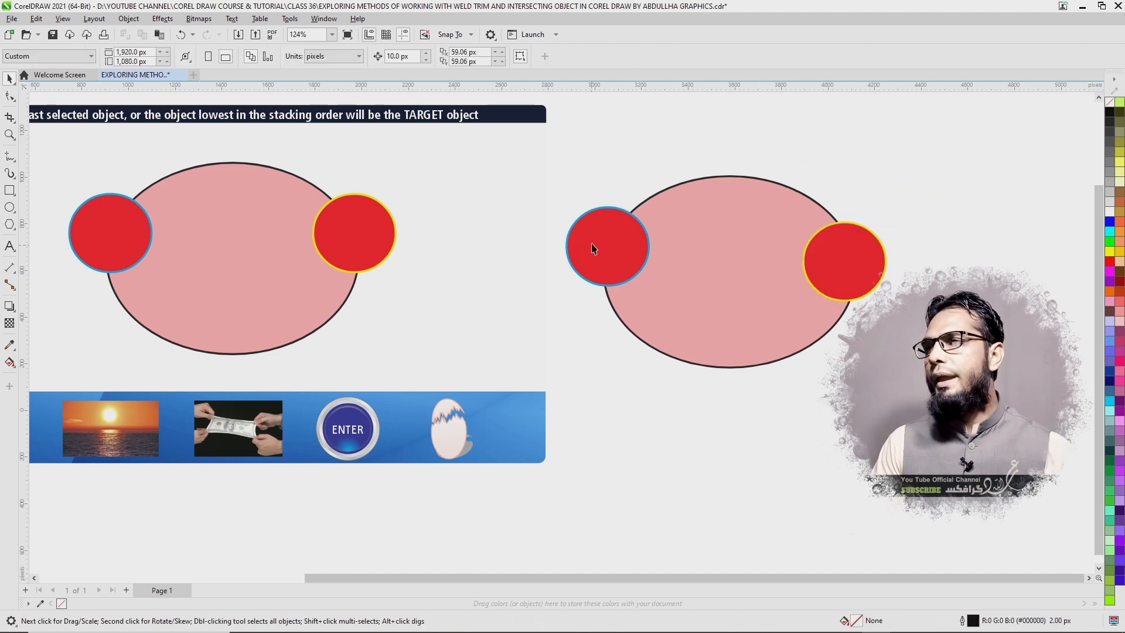
Group the blue-outlined and yellow-outlined circles of the copy, and bring its large ellipse to the front of them
{"action": "left_click", "coordinate": [590, 245]}
{"action": "left_click", "coordinate": [836, 263], "text": "shift"}
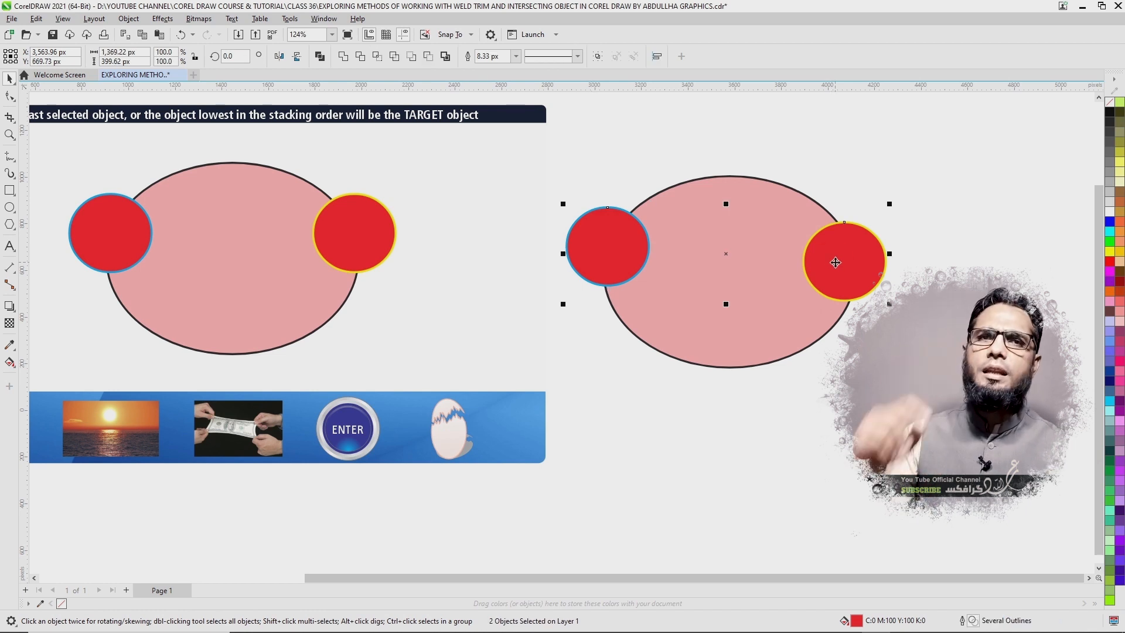
{"action": "key", "text": "ctrl+g"}
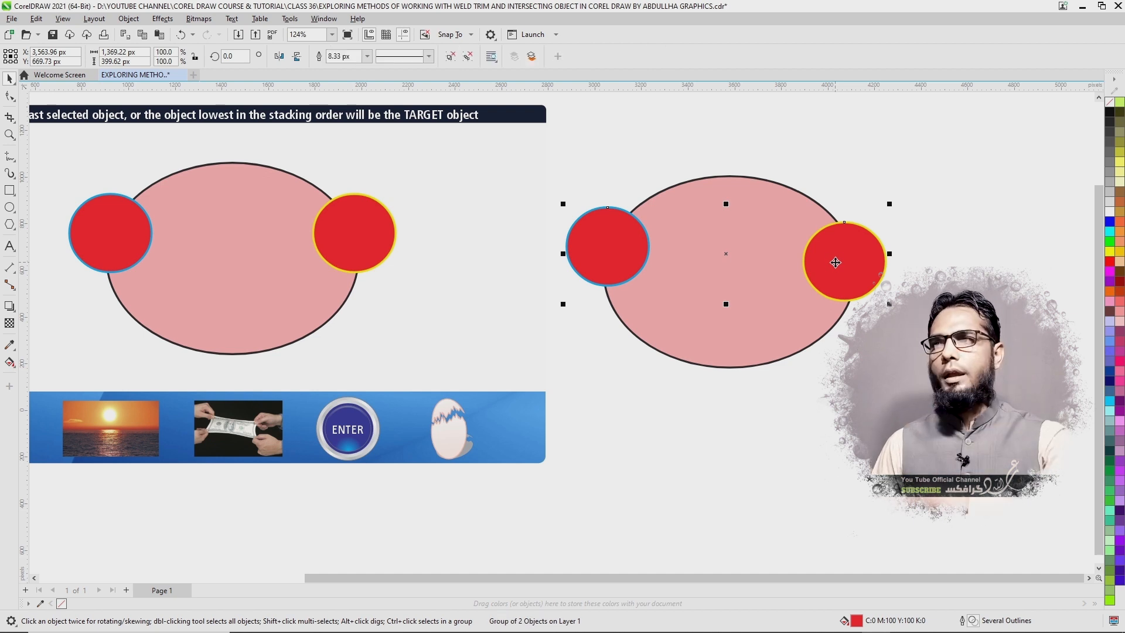
{"action": "left_click", "coordinate": [732, 186]}
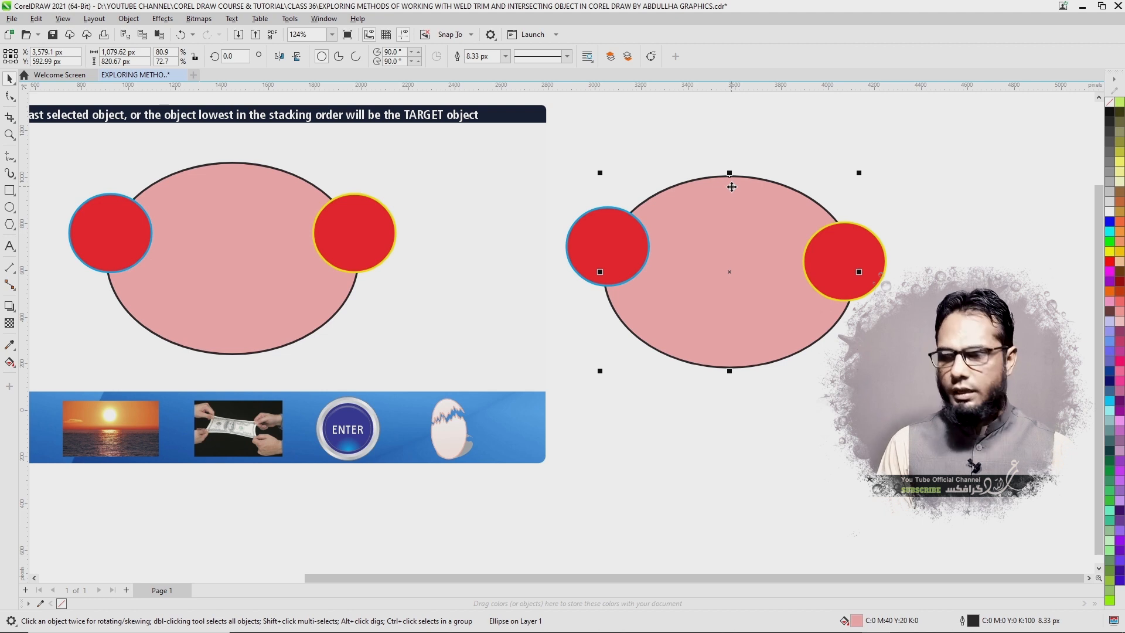
{"action": "key", "text": "shift+Page_Up"}
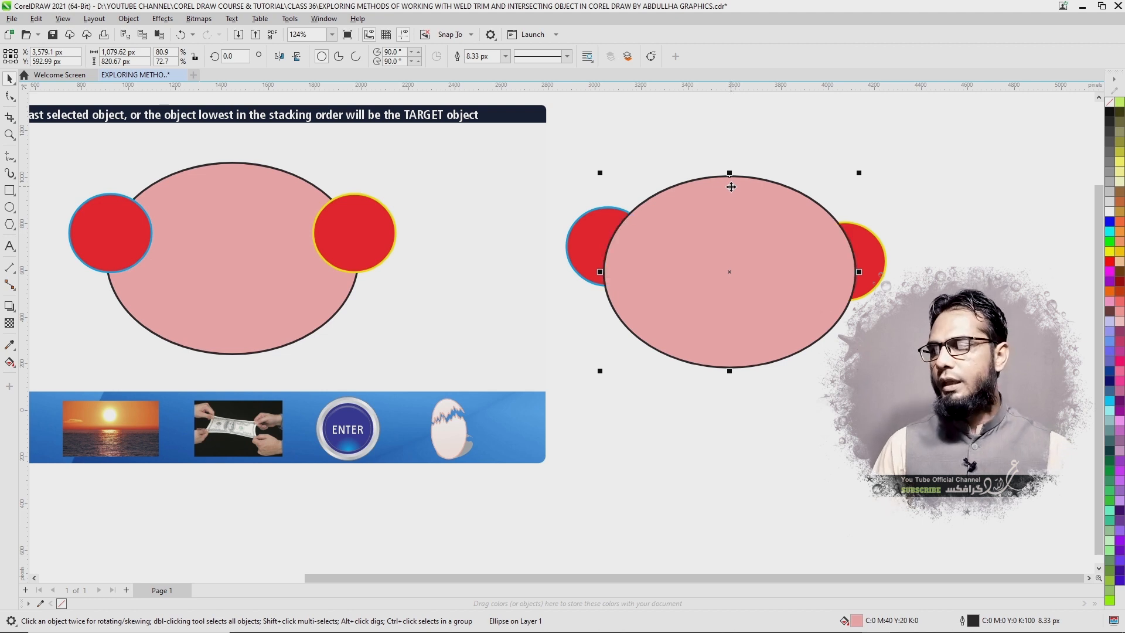
Trim the grouped circles with the overlapping large ellipse, and move the ellipse down clear of them
{"action": "left_click_drag", "start_coordinate": [553, 148], "coordinate": [904, 390]}
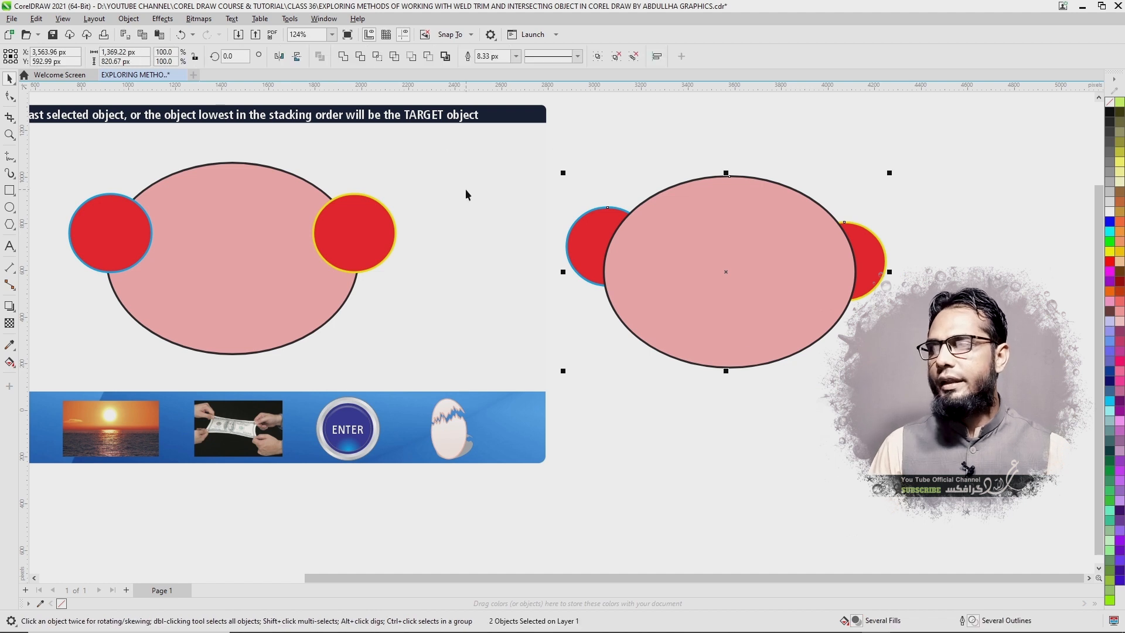
{"action": "left_click", "coordinate": [360, 56]}
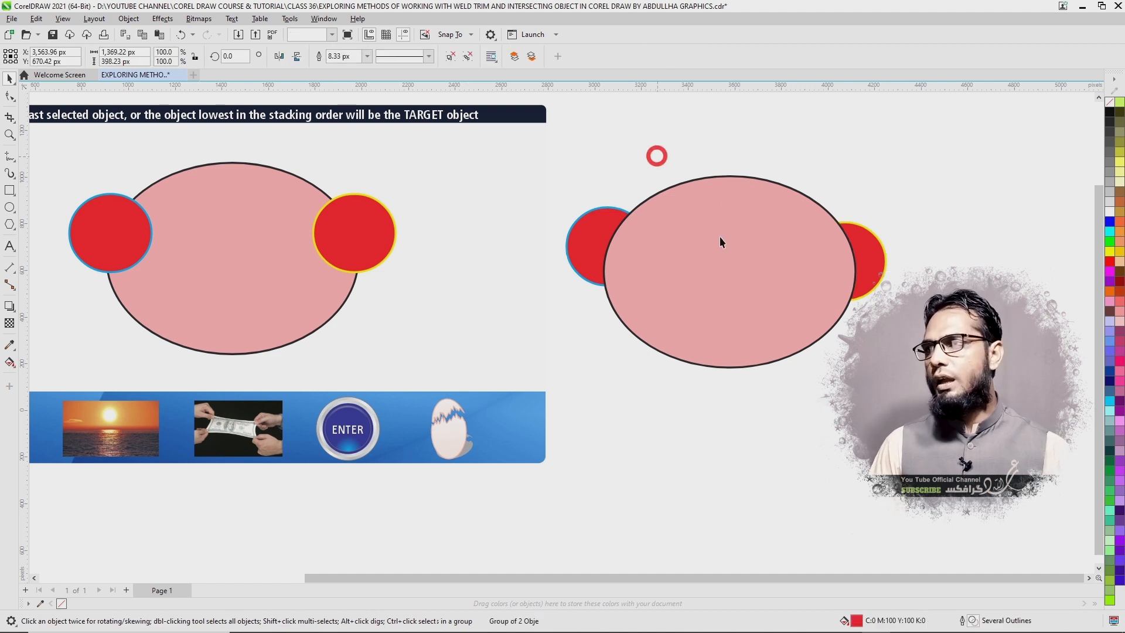
{"action": "left_click_drag", "start_coordinate": [720, 241], "coordinate": [775, 405]}
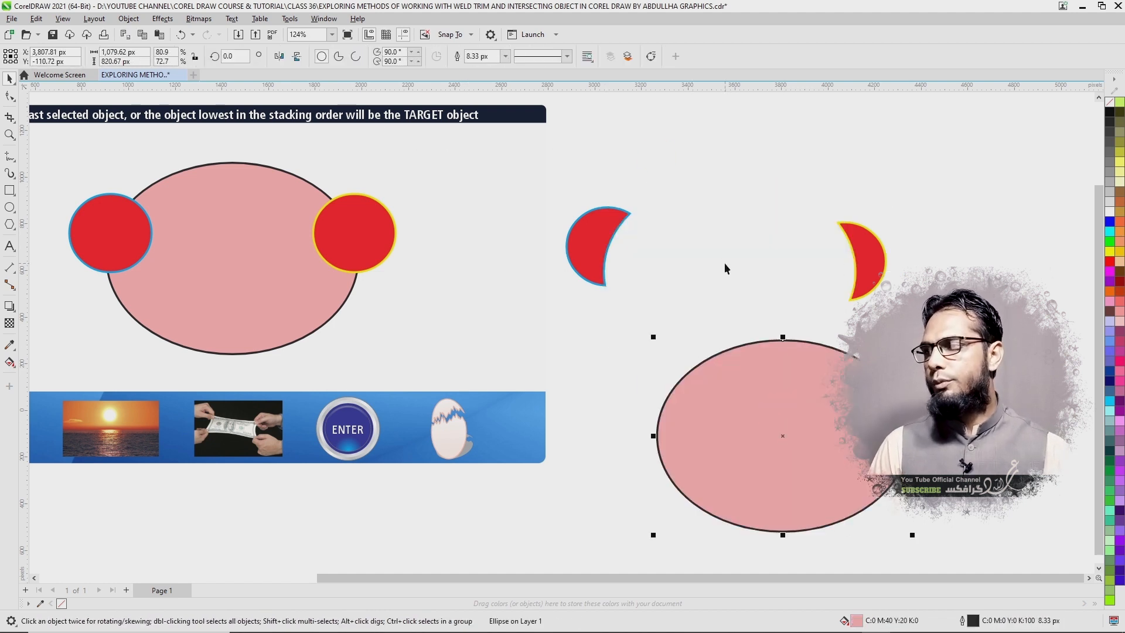